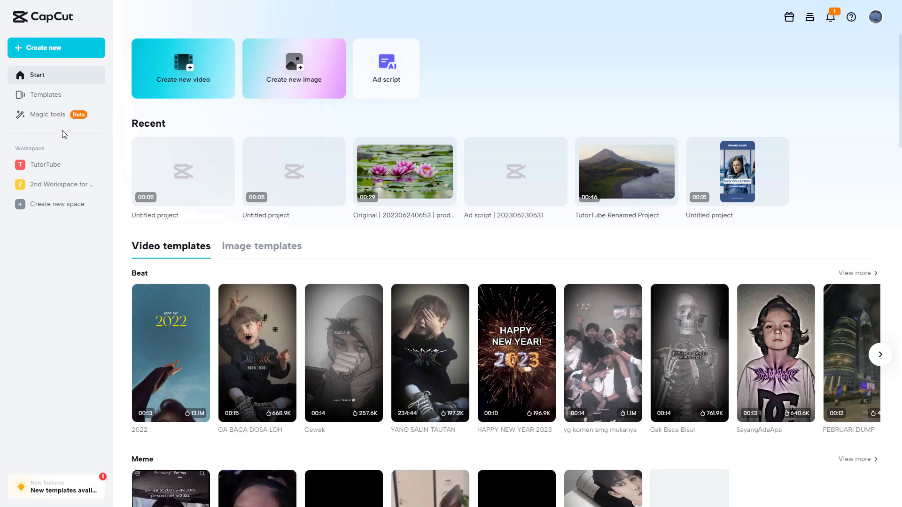
Go to Magic tools and open Old photo restoration's upload page
left_click(39, 122)
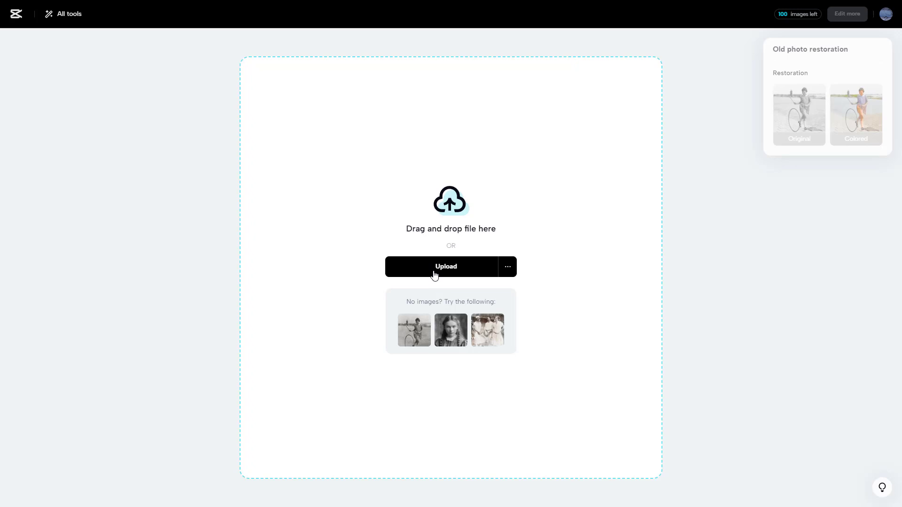
Upload the black-and-white jpg photo of the girl writing from the Desktop
left_click(435, 273)
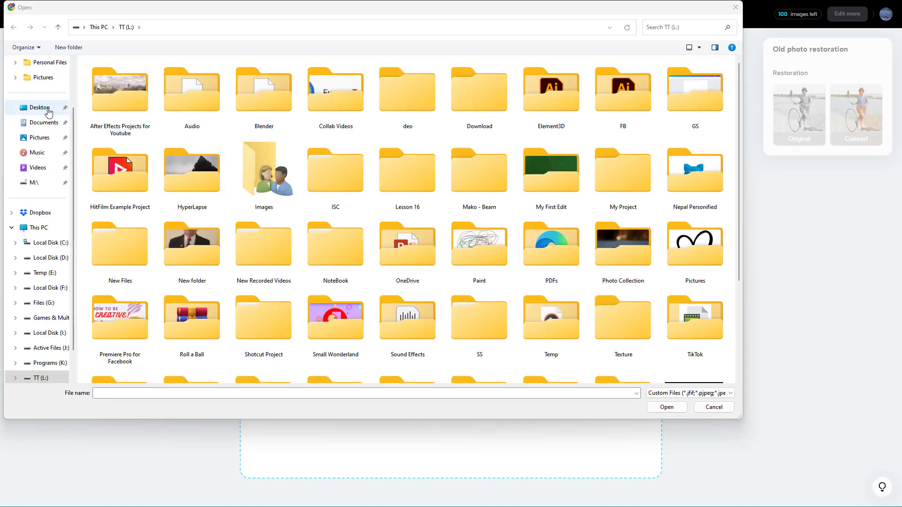
left_click(49, 113)
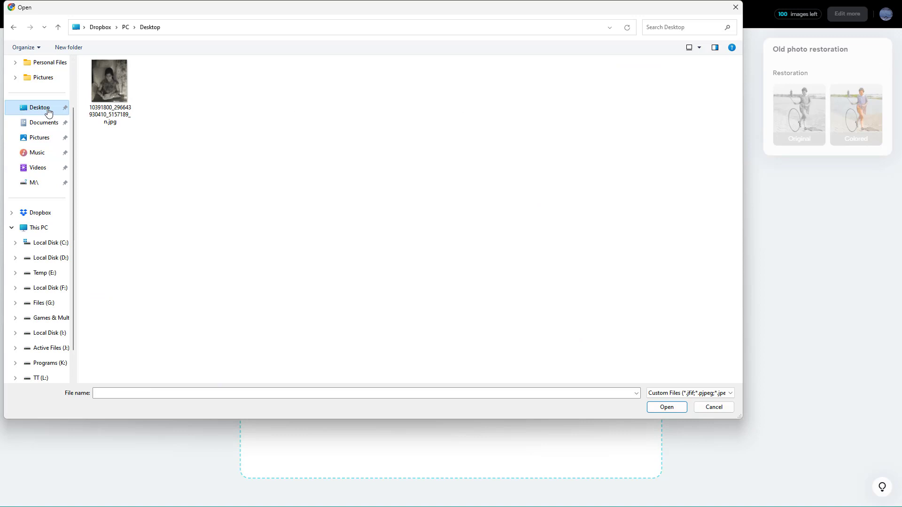
left_click(112, 74)
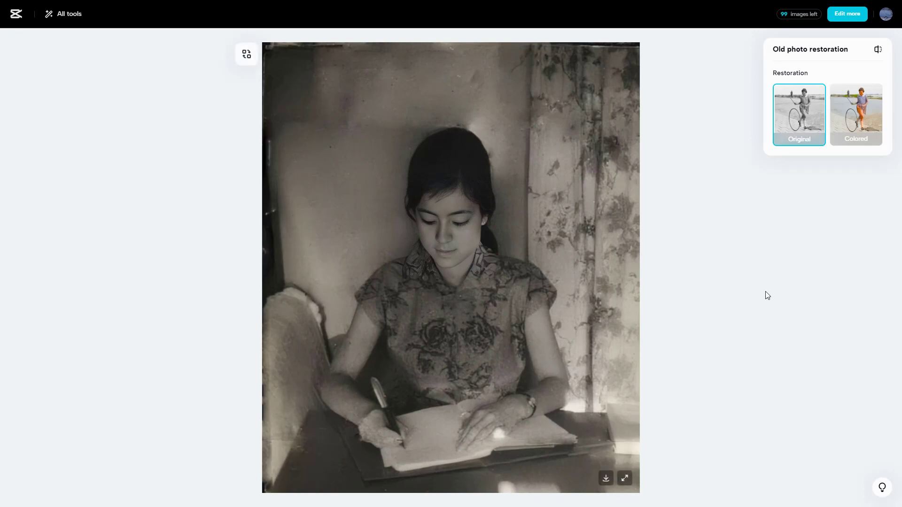
Compare the restored photo with the original several times, ending on the restored version
mouse_move(513, 169)
left_click(878, 49)
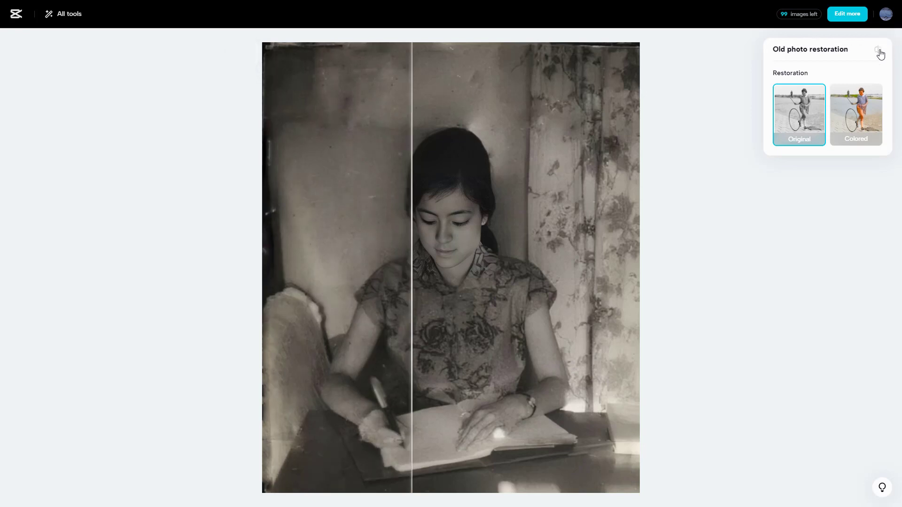
left_click(878, 51)
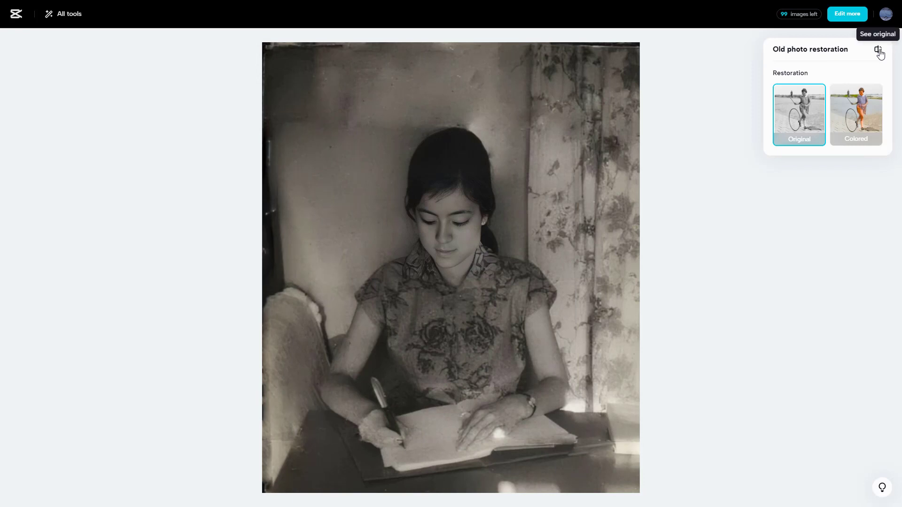
left_click(878, 51)
left_click(879, 51)
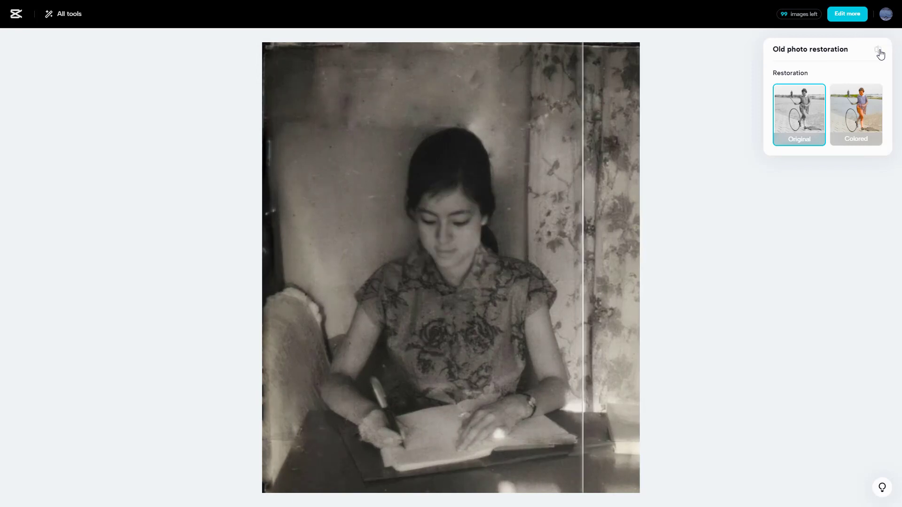
left_click(879, 51)
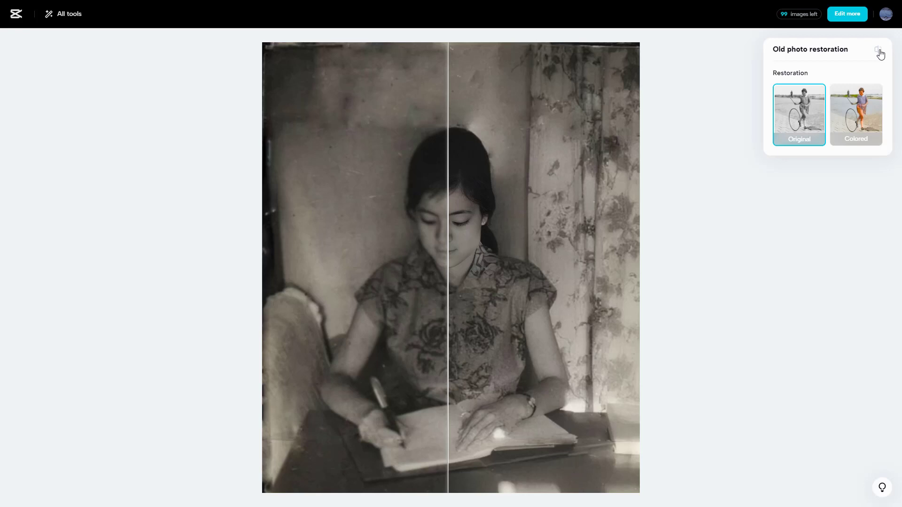
left_click(878, 51)
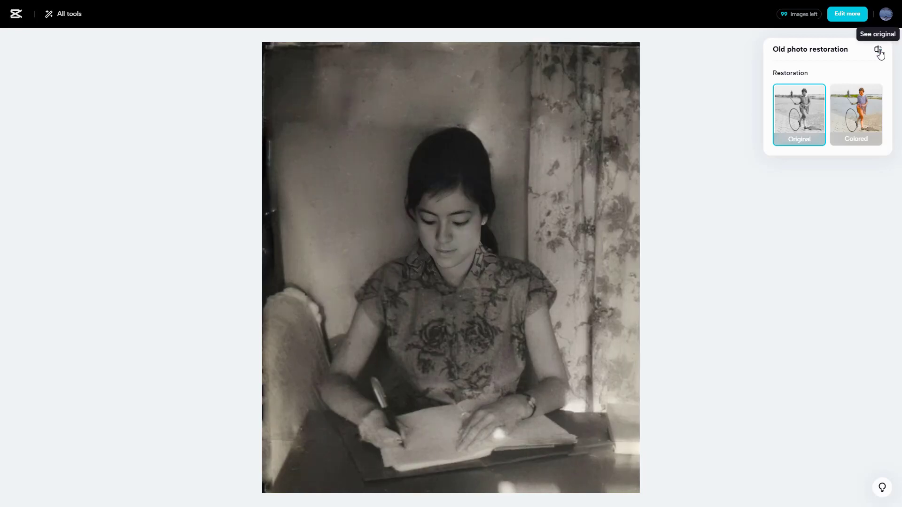
left_click(878, 51)
left_click(879, 51)
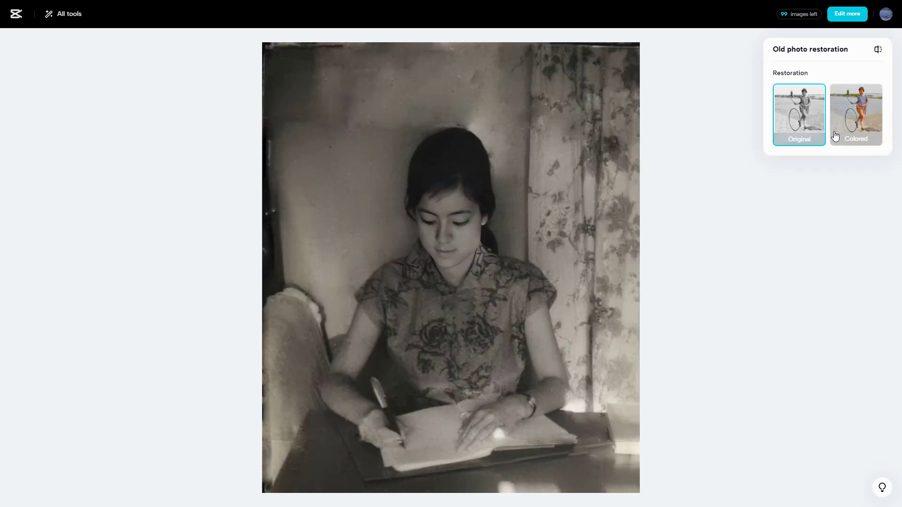
Apply the Colored restoration, comparing it against Original and the source photo, ending on Colored
left_click(854, 116)
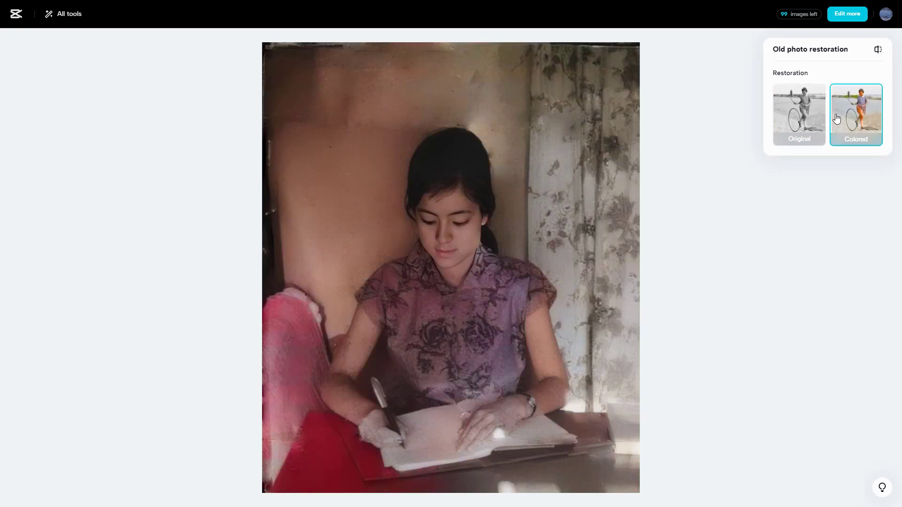
left_click(801, 111)
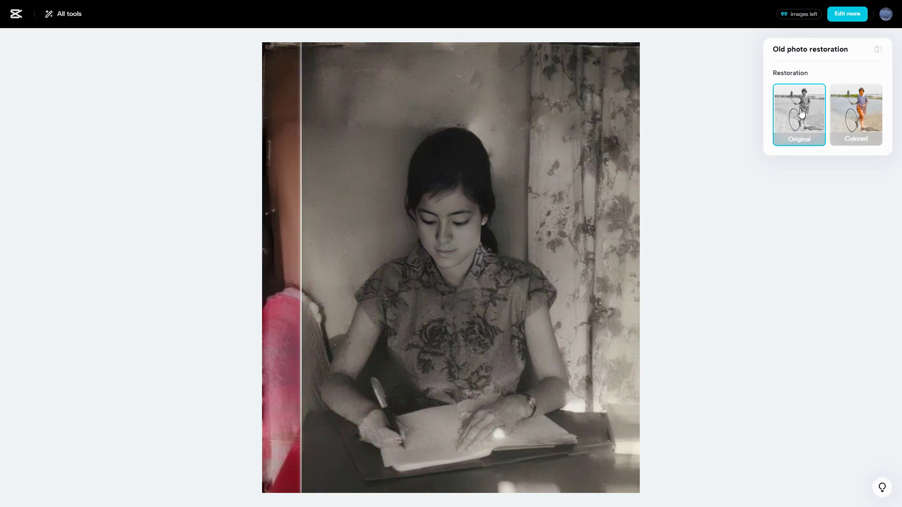
left_click(850, 116)
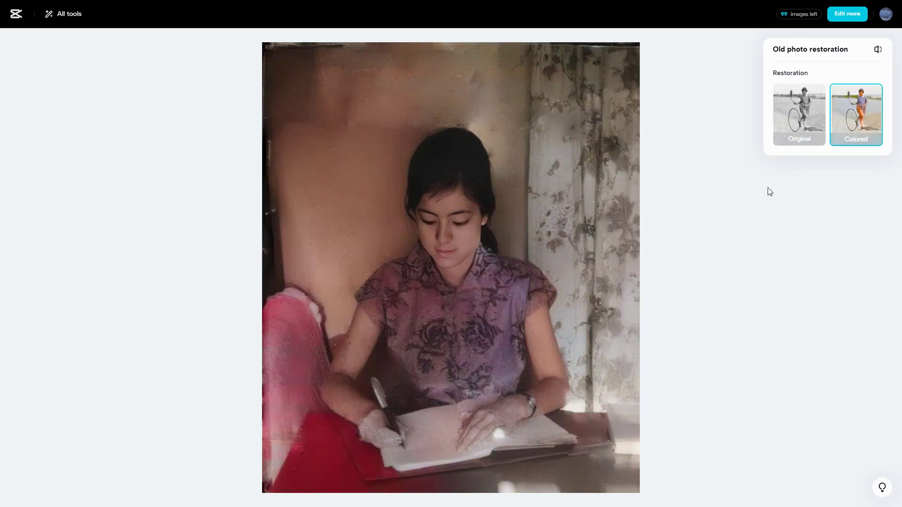
left_click(878, 50)
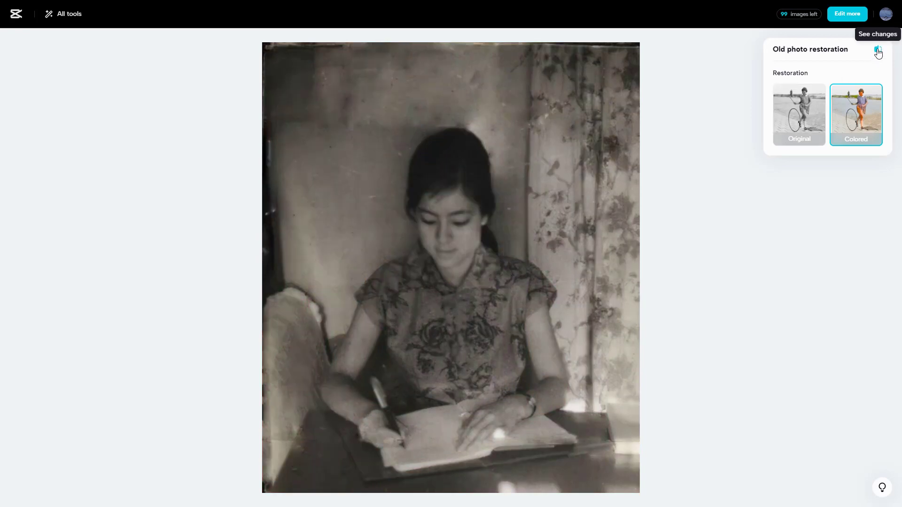
left_click(878, 52)
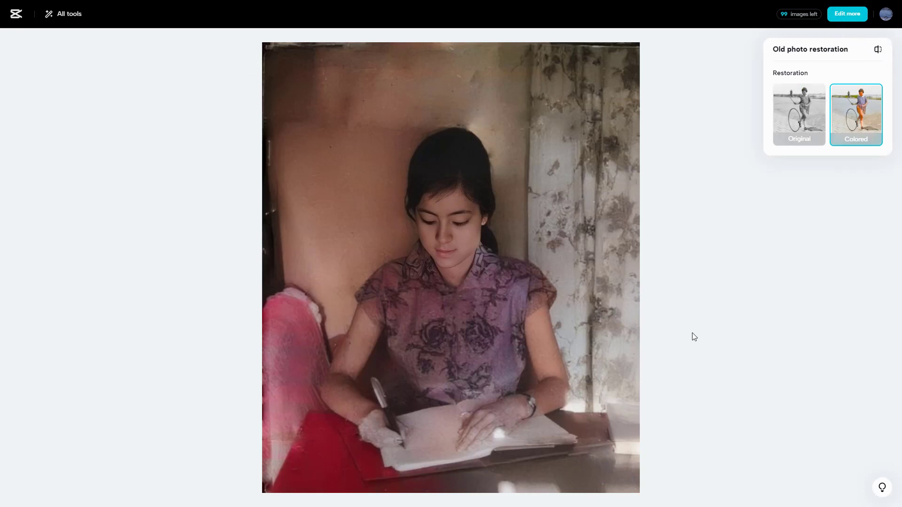
mouse_move(451, 268)
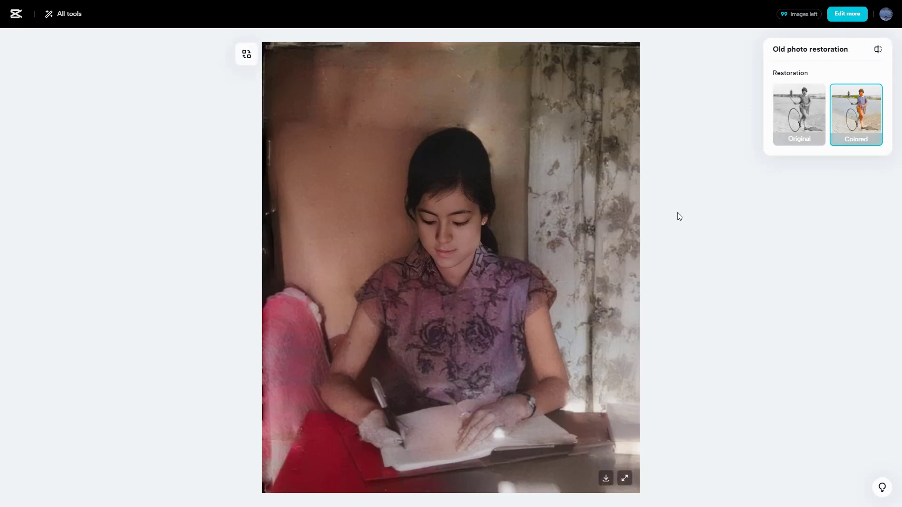
Save the colorized photo as a JPEG to the Desktop, then exit fullscreen
left_click(603, 480)
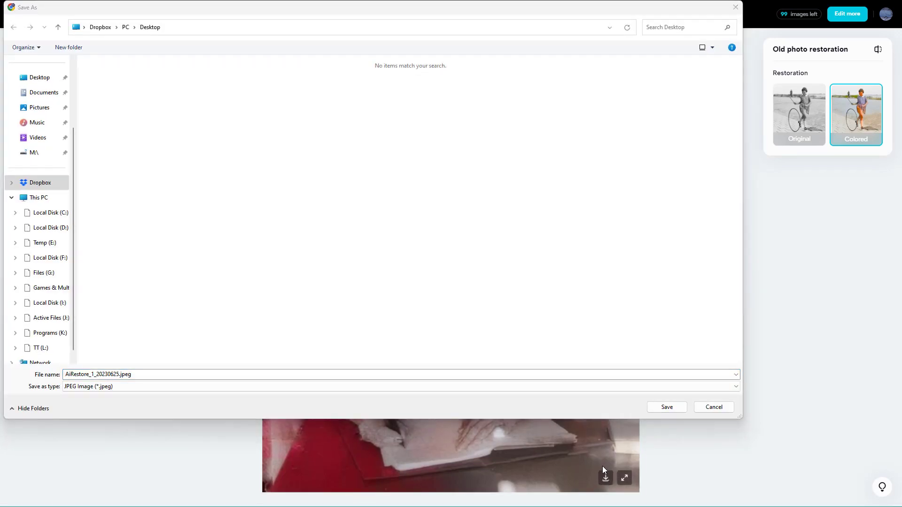
left_click(665, 407)
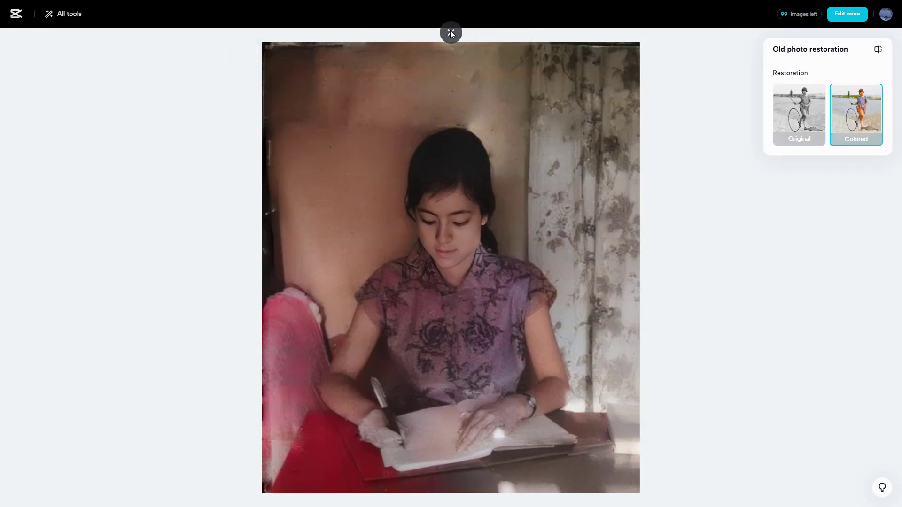
left_click(452, 35)
Open the downloaded AiRestore_1_20230625.jpeg in Windows Photos from the downloads list
left_click(758, 48)
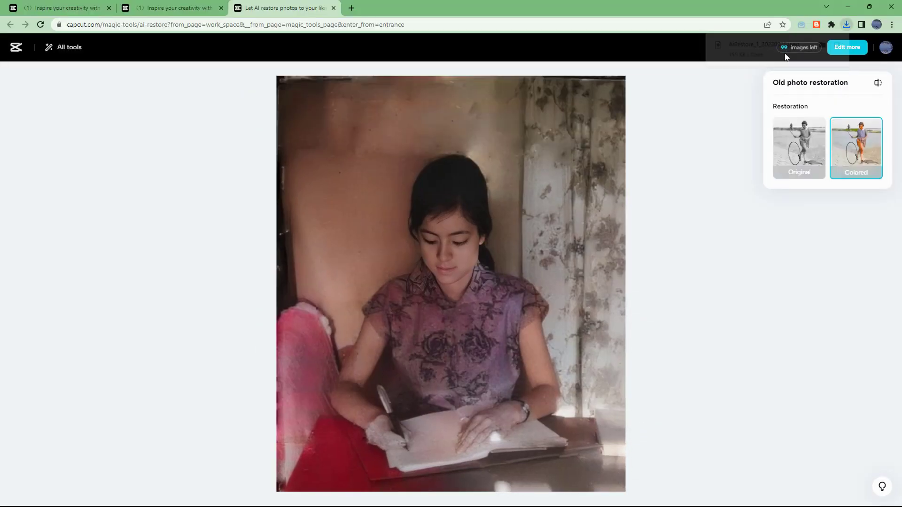
scroll(528, 224, "up", 3)
scroll(484, 252, "up", 2)
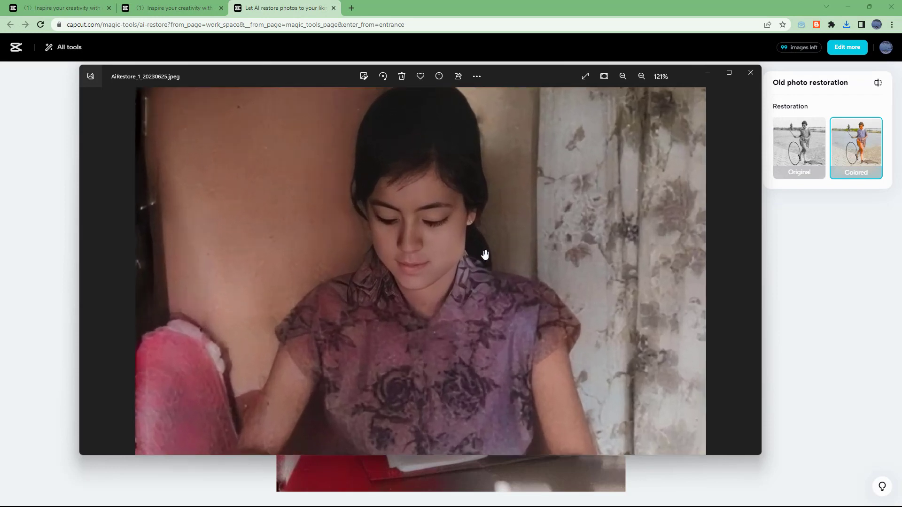
scroll(568, 296, "up", 2)
scroll(567, 297, "up", 1)
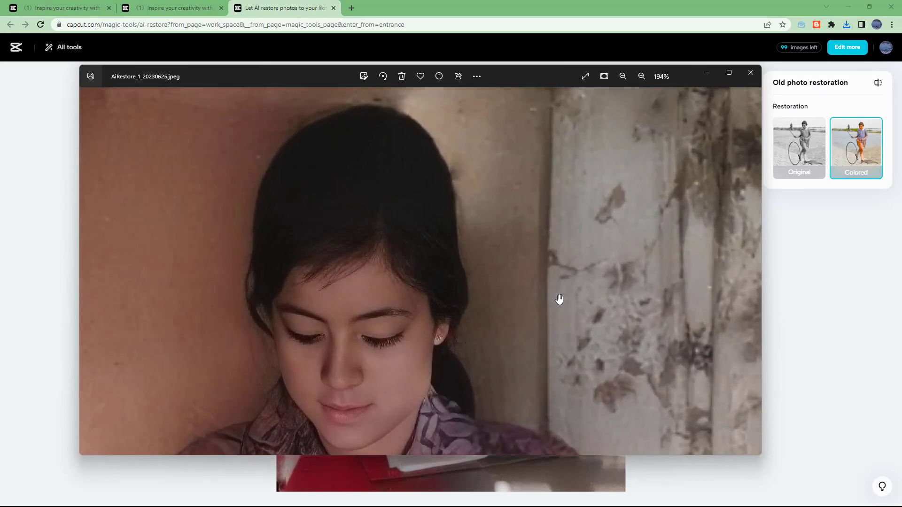
scroll(556, 302, "down", 2)
scroll(556, 303, "down", 3)
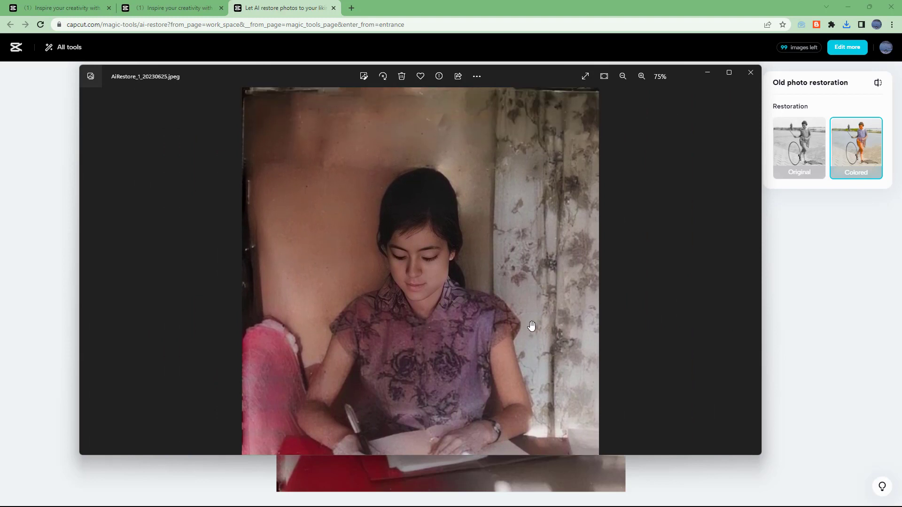
scroll(526, 336, "down", 1)
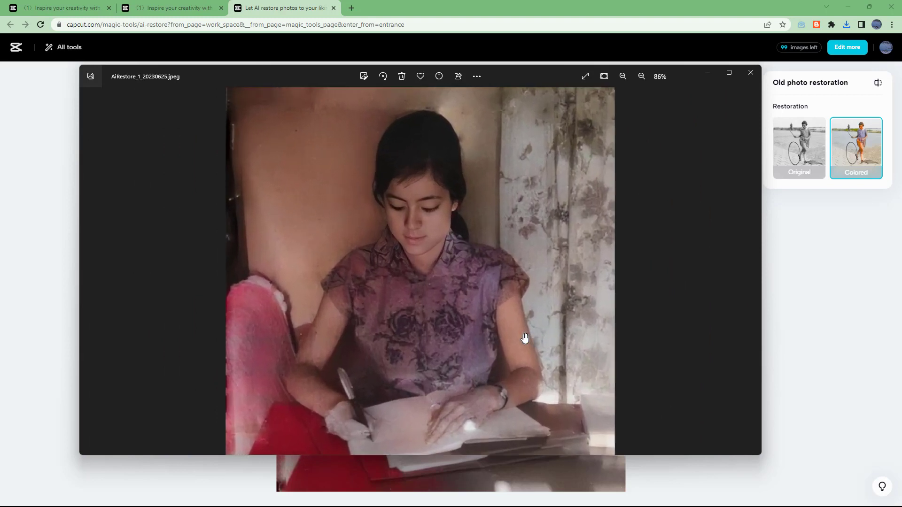